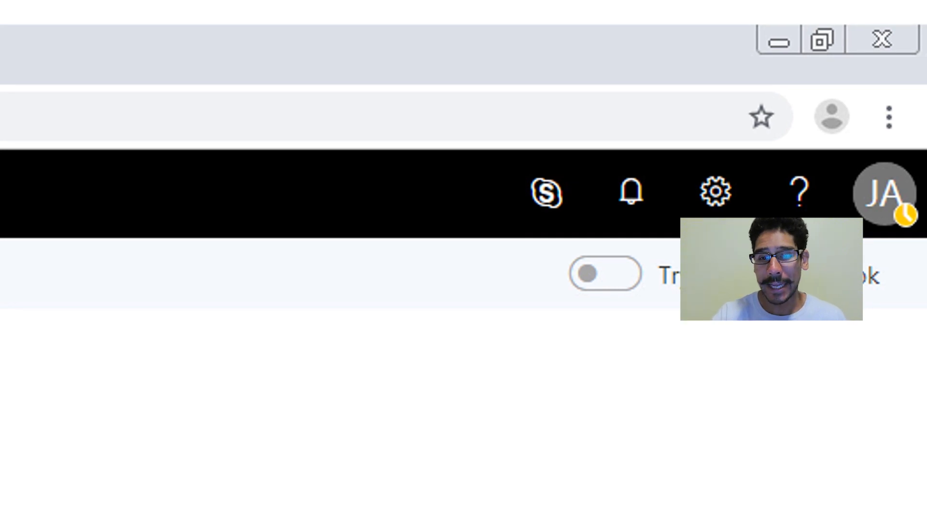
Step: Reach the Calendar publishing settings from the Outlook gear menu
left_click(716, 191)
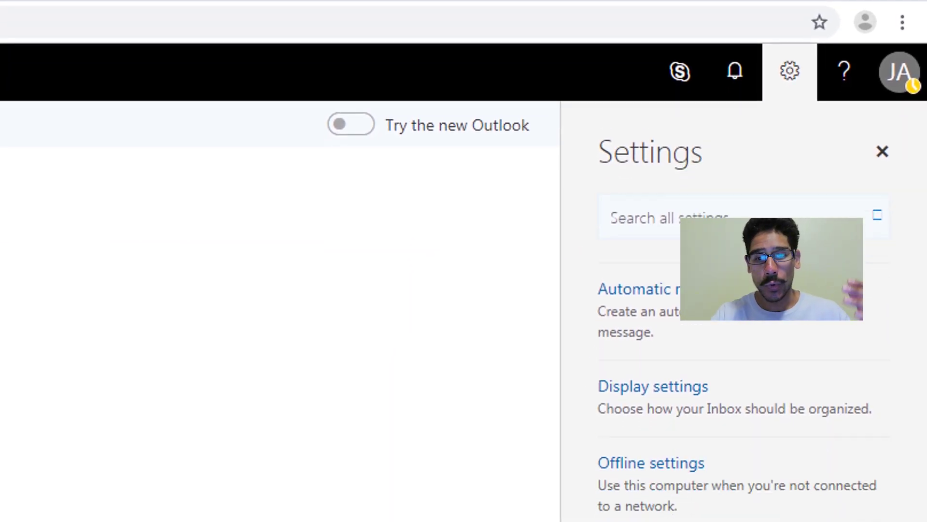
scroll(725, 362, "down", 5)
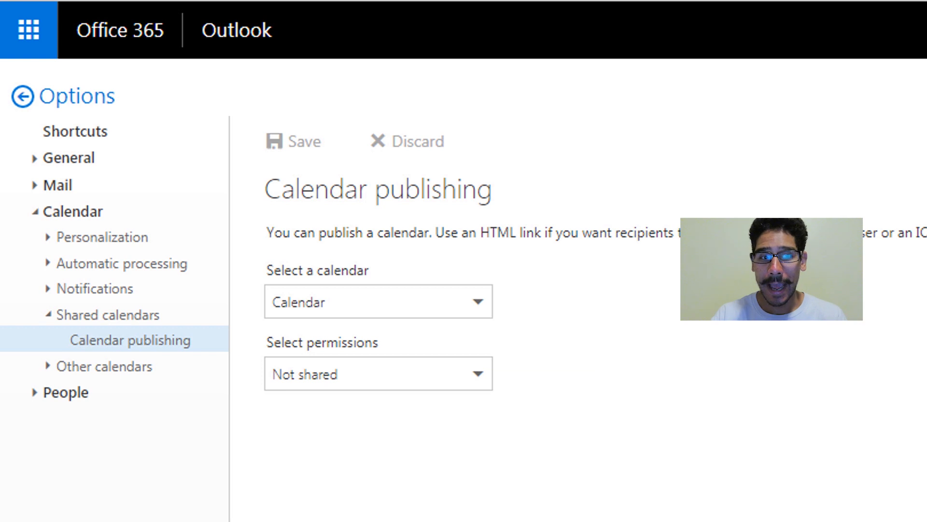
Step: Publish the calendar with Limited details permission and copy the resulting ICS link address
left_click(379, 301)
left_click(379, 374)
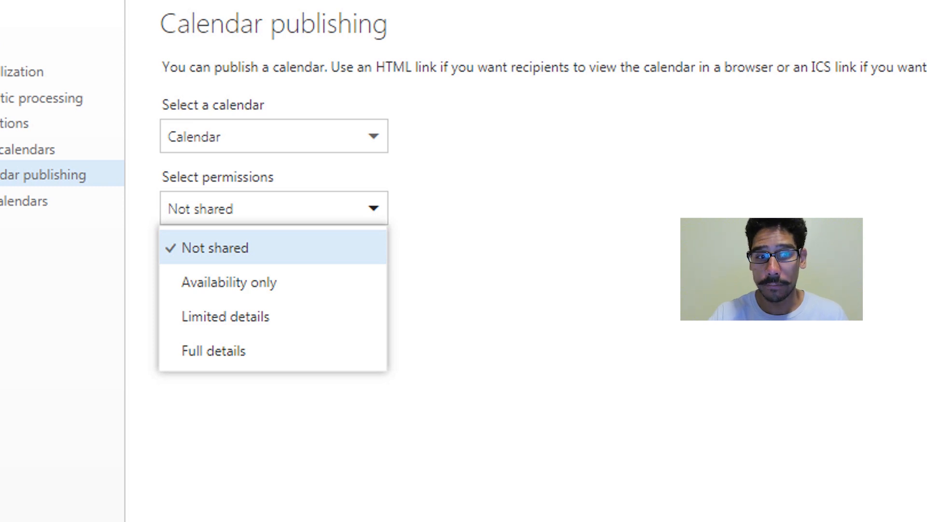
left_click(225, 316)
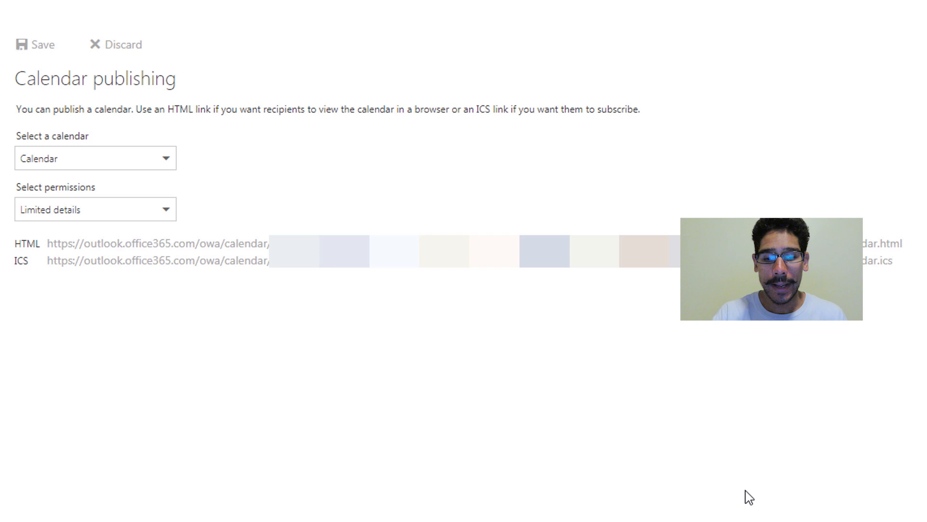
right_click(491, 263)
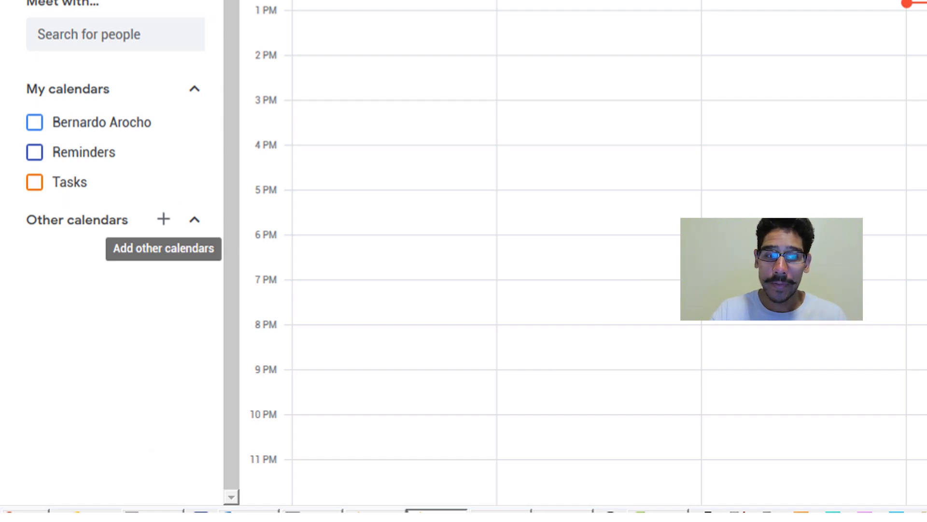
Step: Add the Outlook calendar to Google Calendar from the pasted ICS URL under Other calendars
left_click(163, 219)
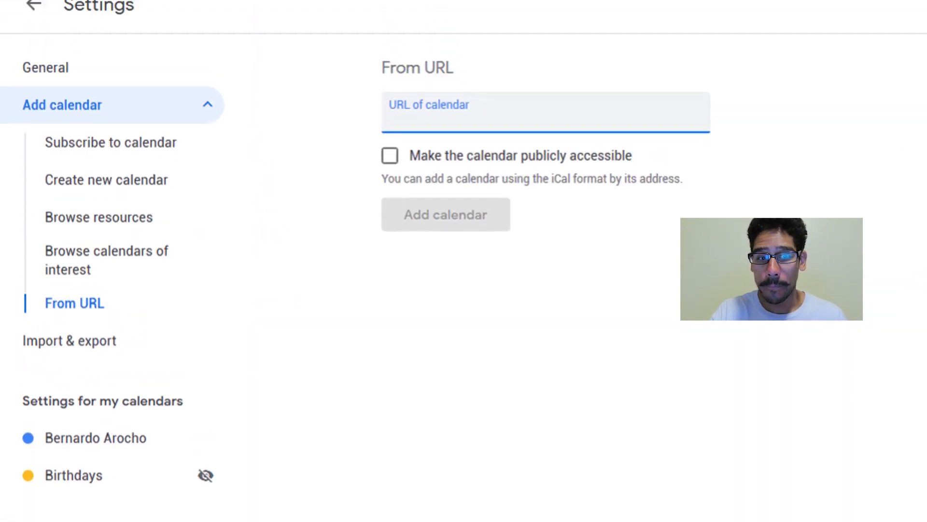
key("Return")
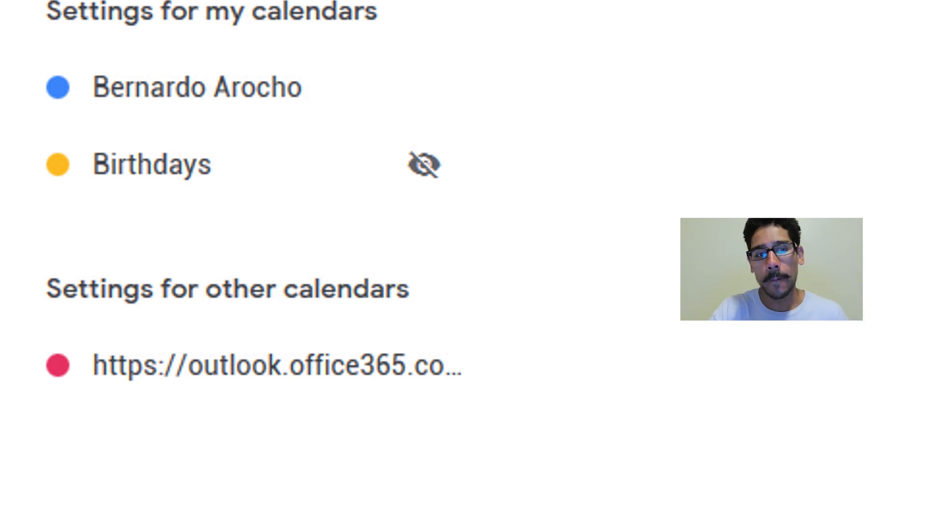
scroll(464, 261, "up", 5)
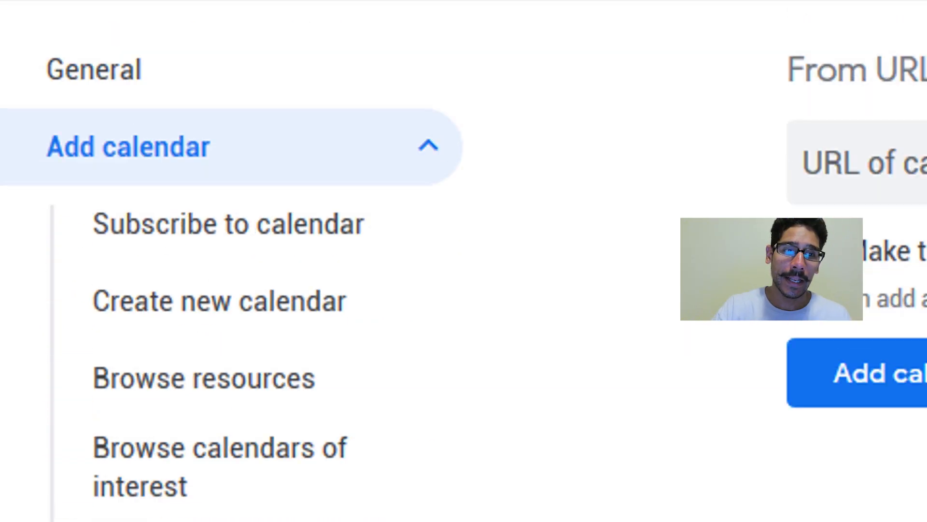